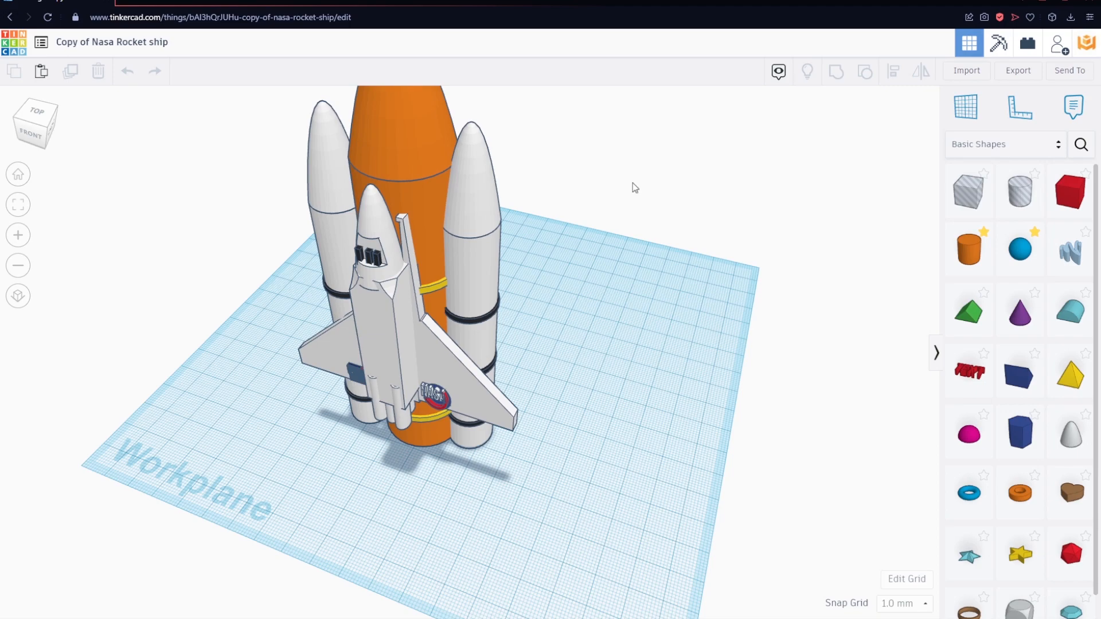
- Examine the space shuttle model's wing, booster and overall assembly from several angles
left_click(439, 352)
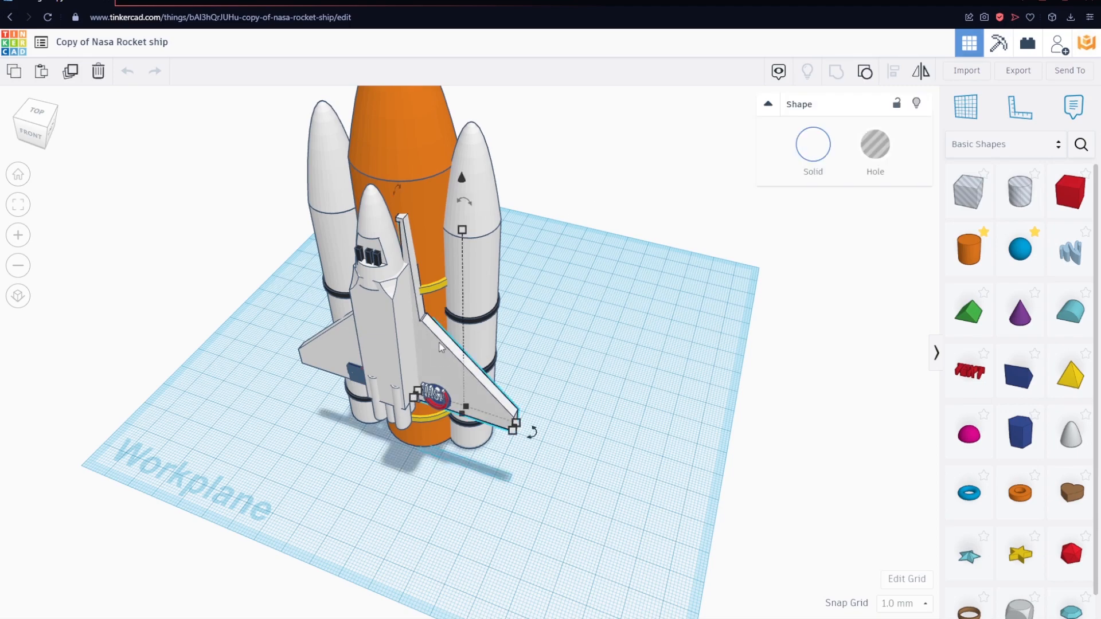
left_click(471, 289, "shift")
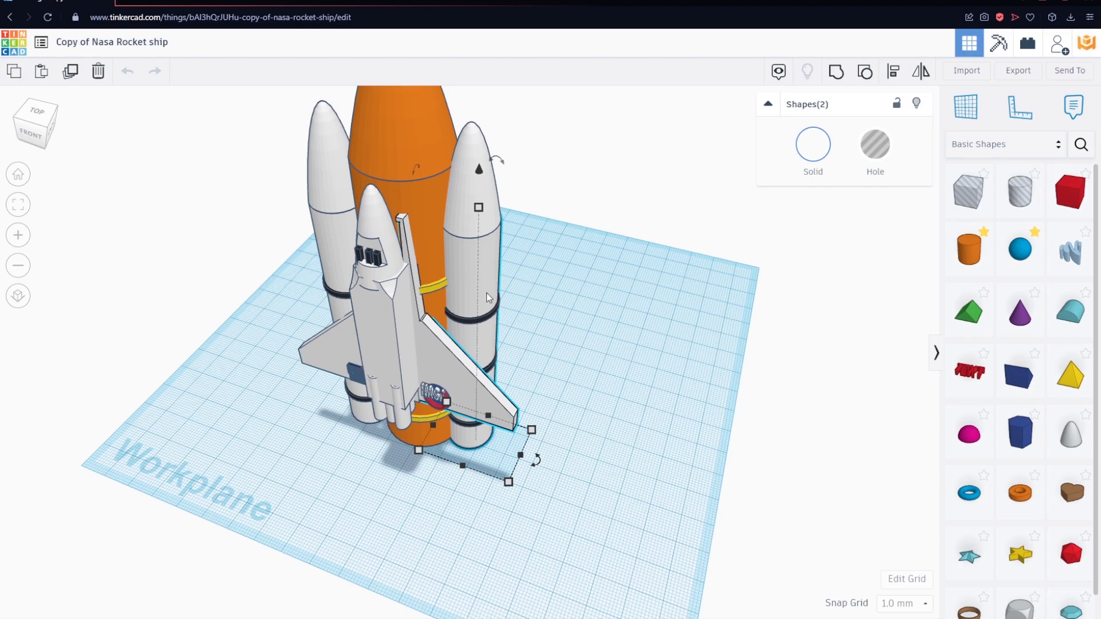
scroll(487, 293, "down", 3)
left_click(555, 323)
scroll(475, 323, "down", 3)
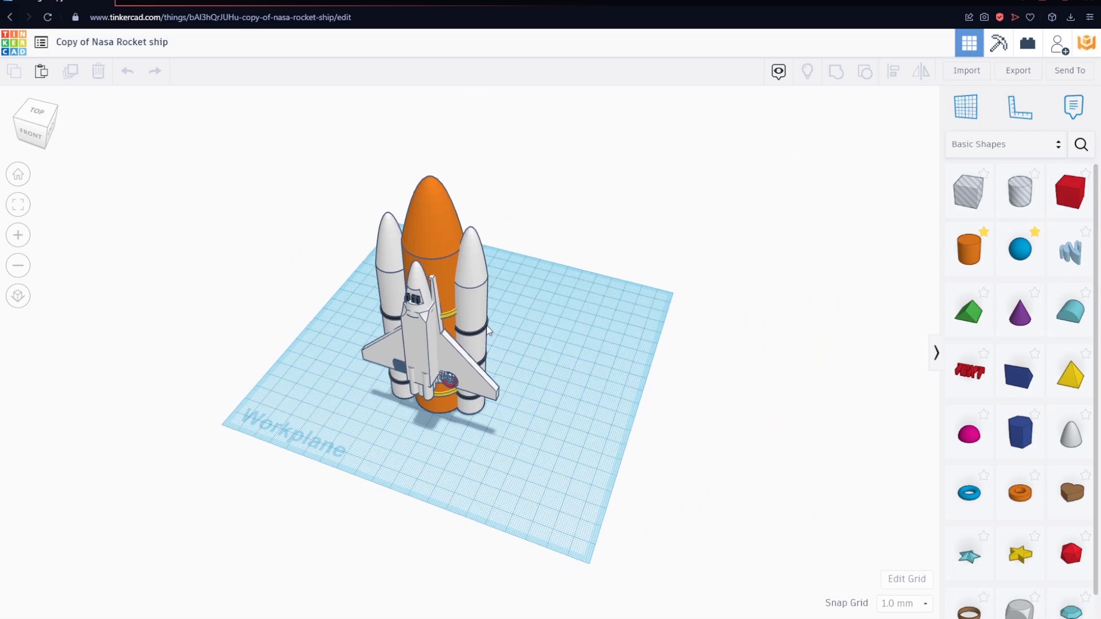
scroll(465, 381, "down", 1)
right_click_drag(463, 380, 525, 452)
scroll(489, 337, "up", 3)
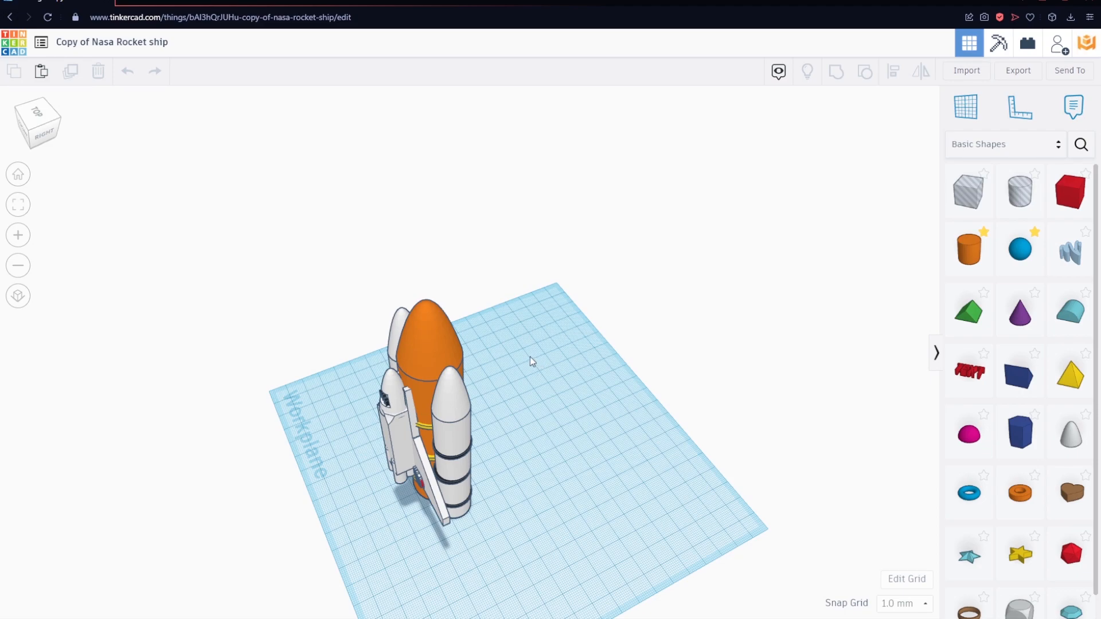
mouse_move(553, 433)
right_mouse_down()
mouse_move(511, 408)
mouse_move(535, 441)
mouse_move(522, 439)
mouse_move(541, 427)
right_mouse_up()
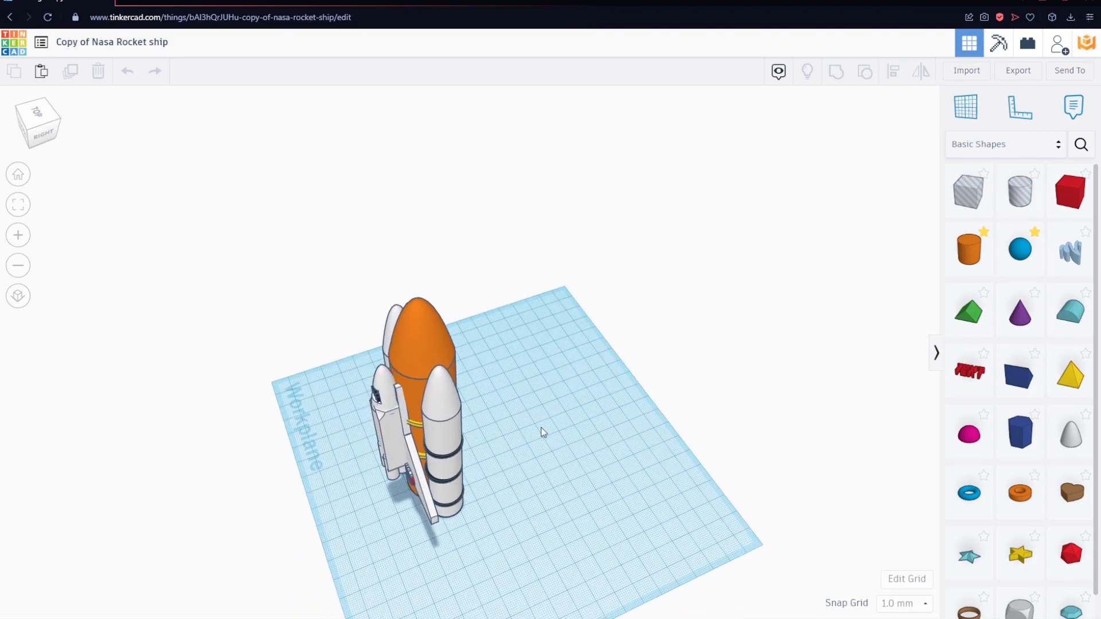
- Turn the orange fuel tank's nose cone into a hole
left_click(417, 310)
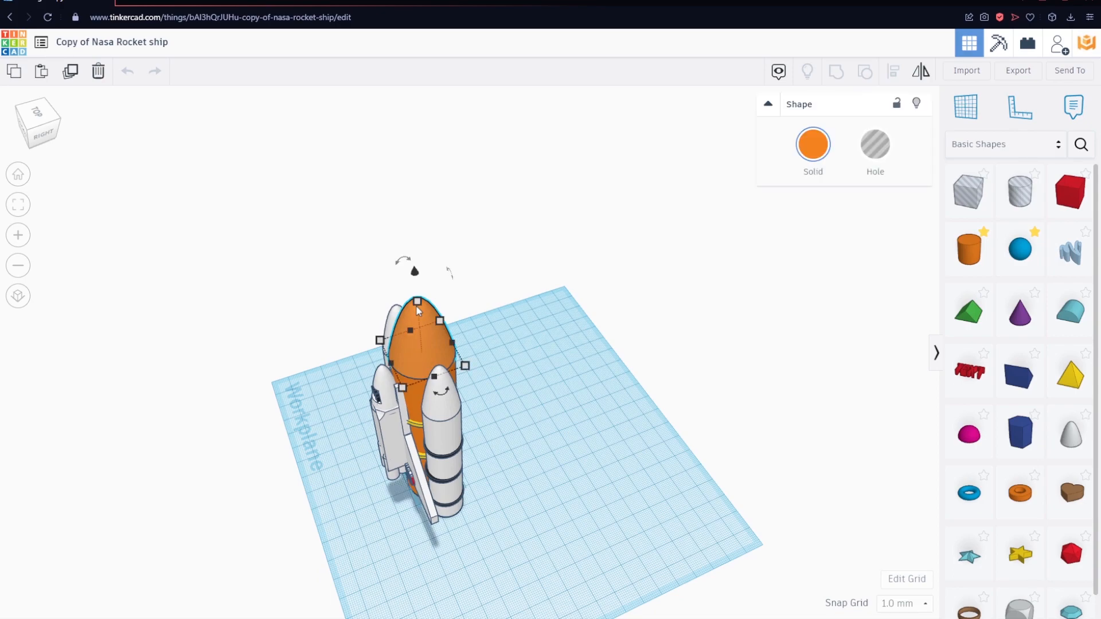
key("h")
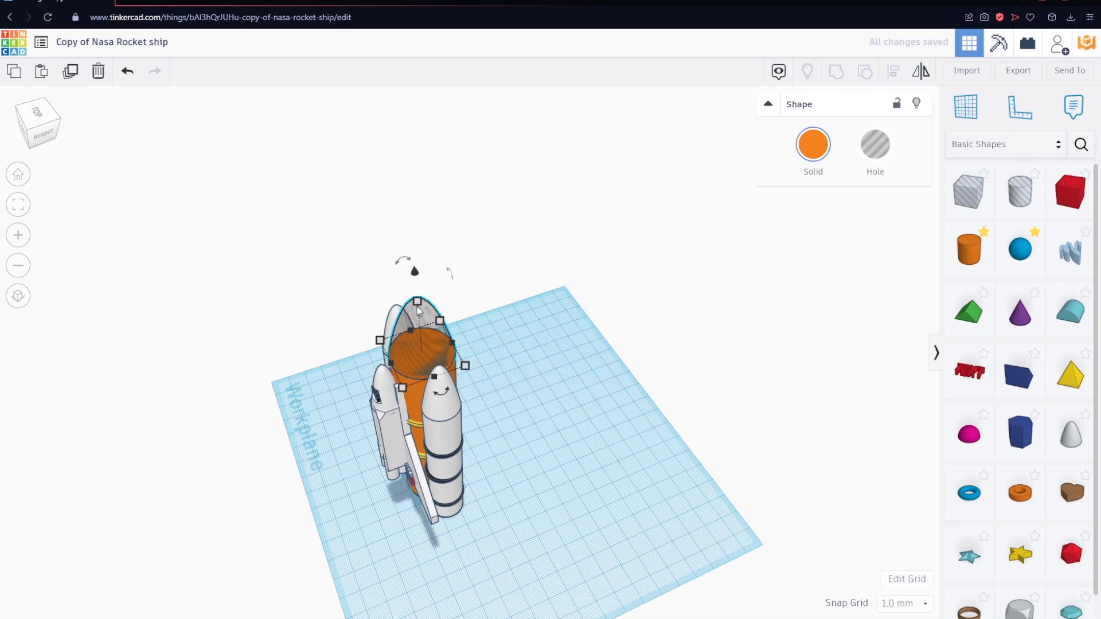
left_click(553, 415)
- Select the main tank, booster and shuttle body shapes together and turn them into holes
right_click_drag(507, 436, 439, 359)
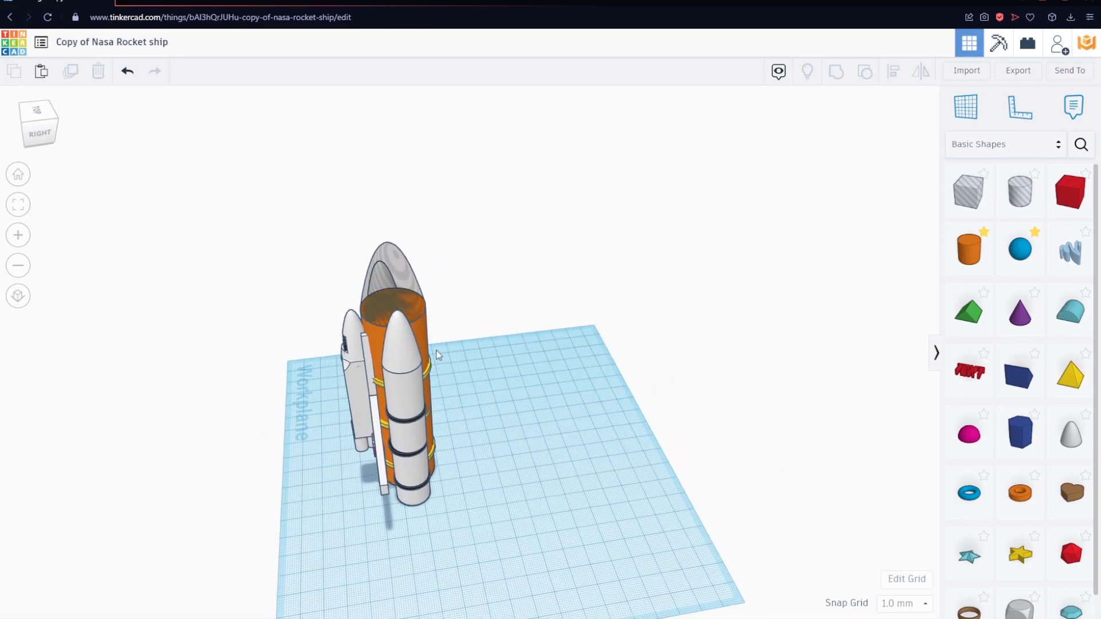
left_click_drag(352, 264, 451, 396)
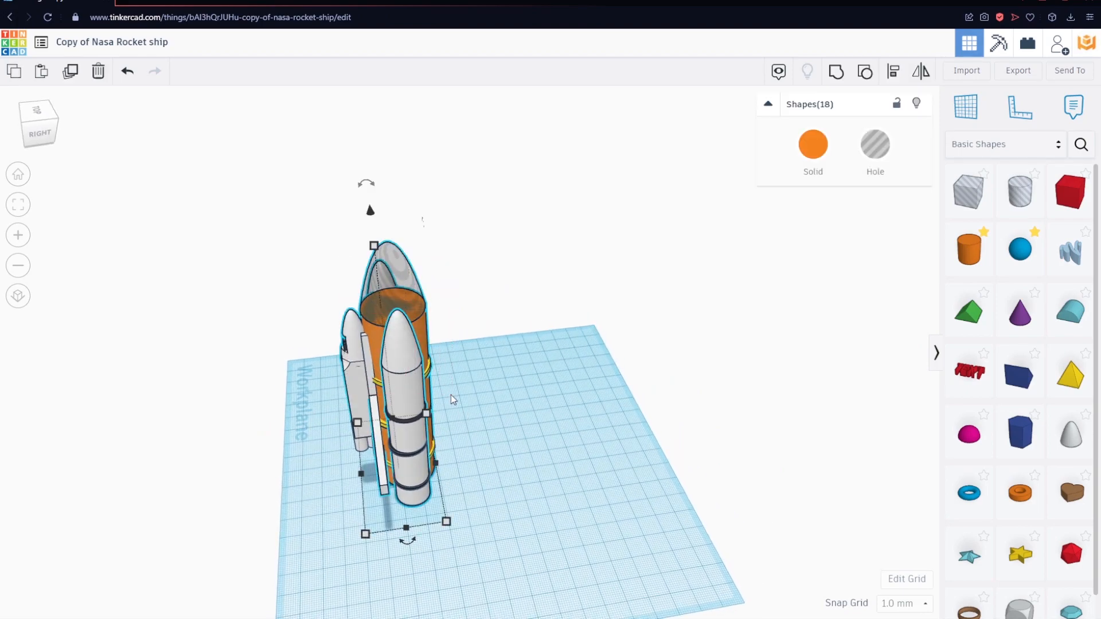
key("h")
left_click(510, 528)
right_click_drag(533, 511, 625, 461)
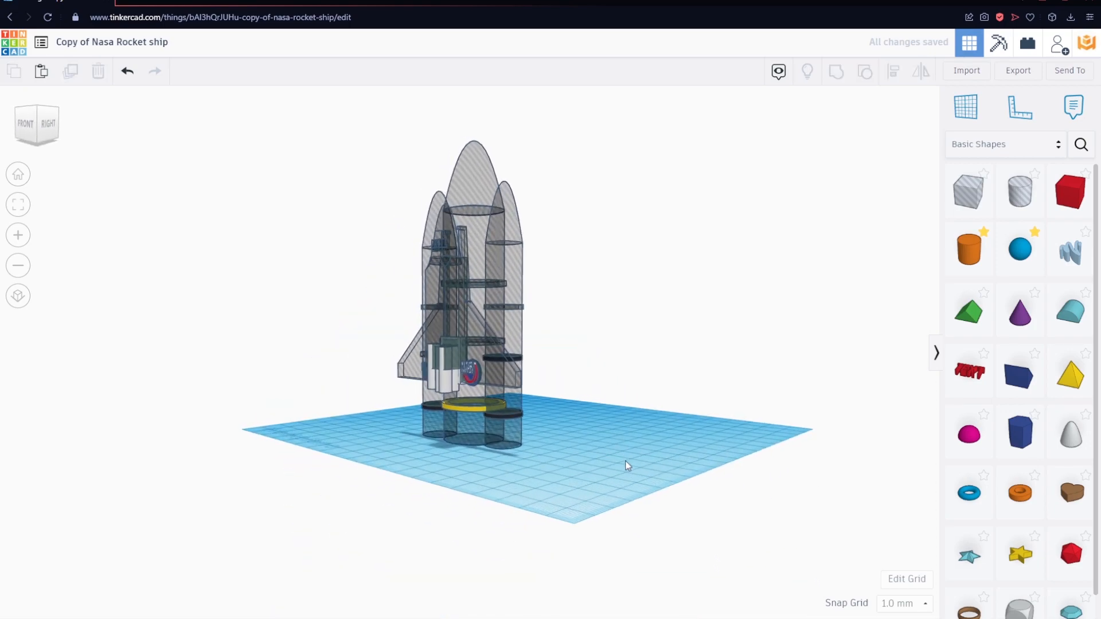
- Inspect the parts inside the see-through rocket up close, including the white engine tubes between the flag and NASA logo
scroll(515, 435, "up", 5)
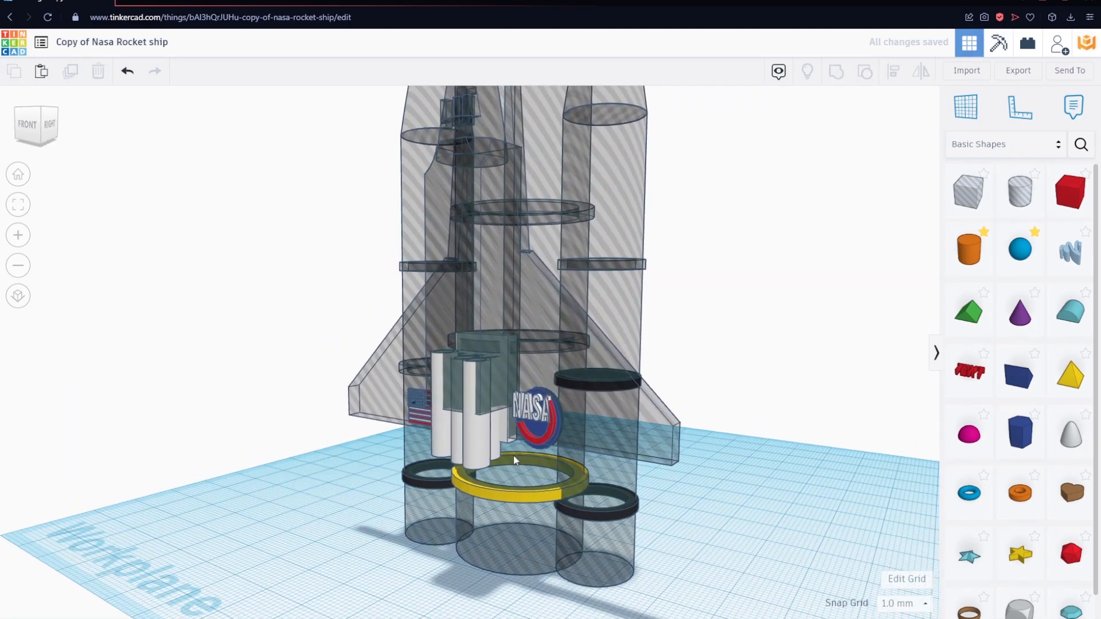
scroll(514, 456, "up", 3)
right_click_drag(515, 459, 563, 465)
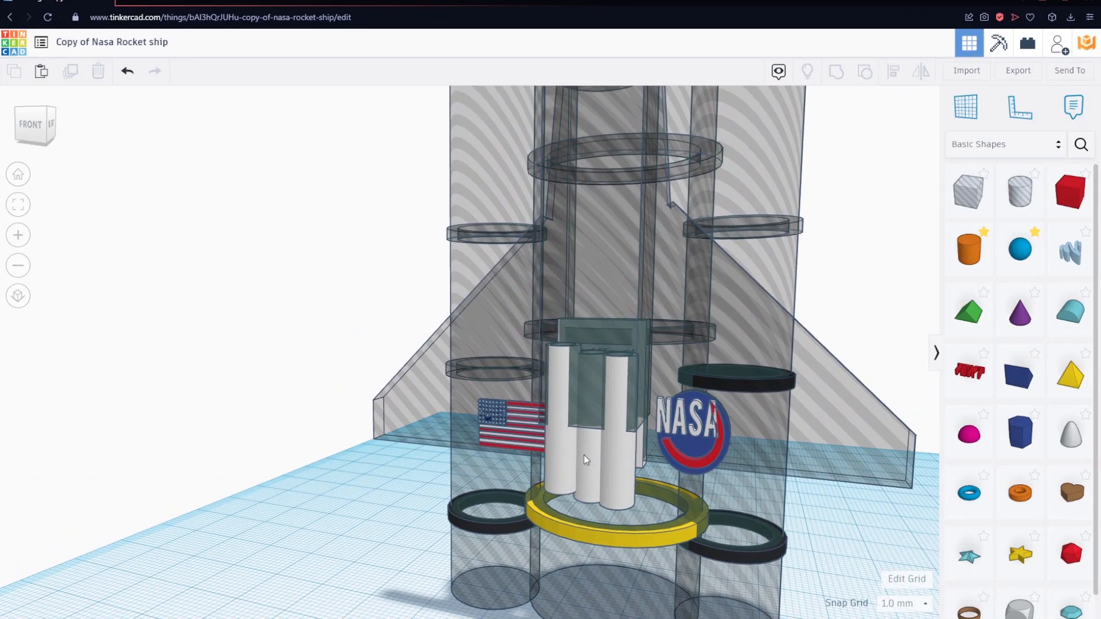
left_click(564, 456)
left_click(612, 453)
left_click(593, 449)
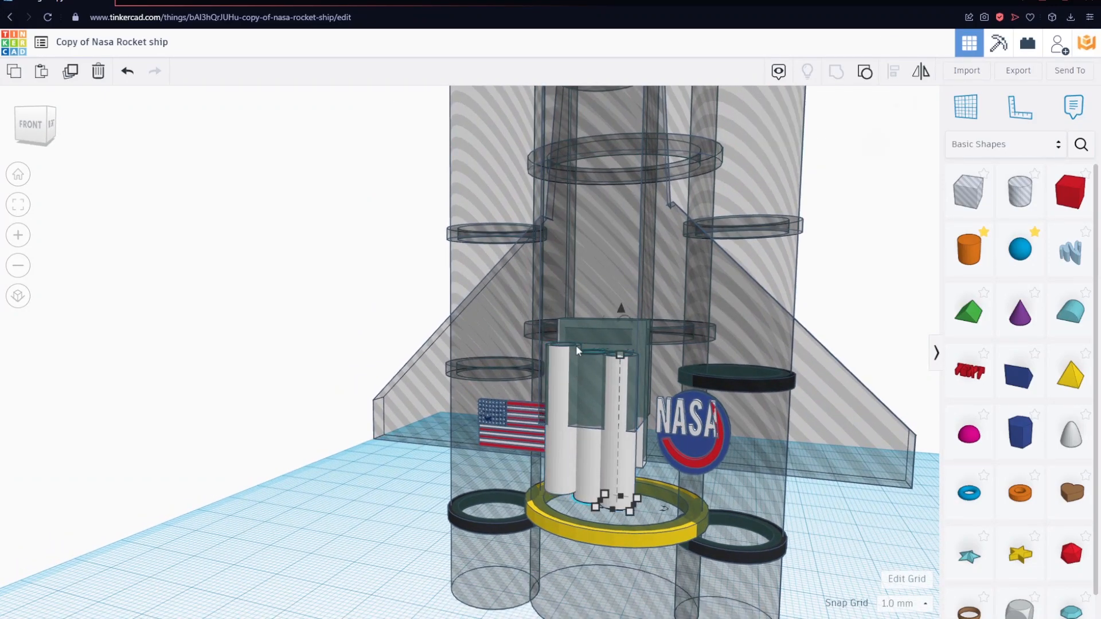
scroll(687, 442, "down", 6)
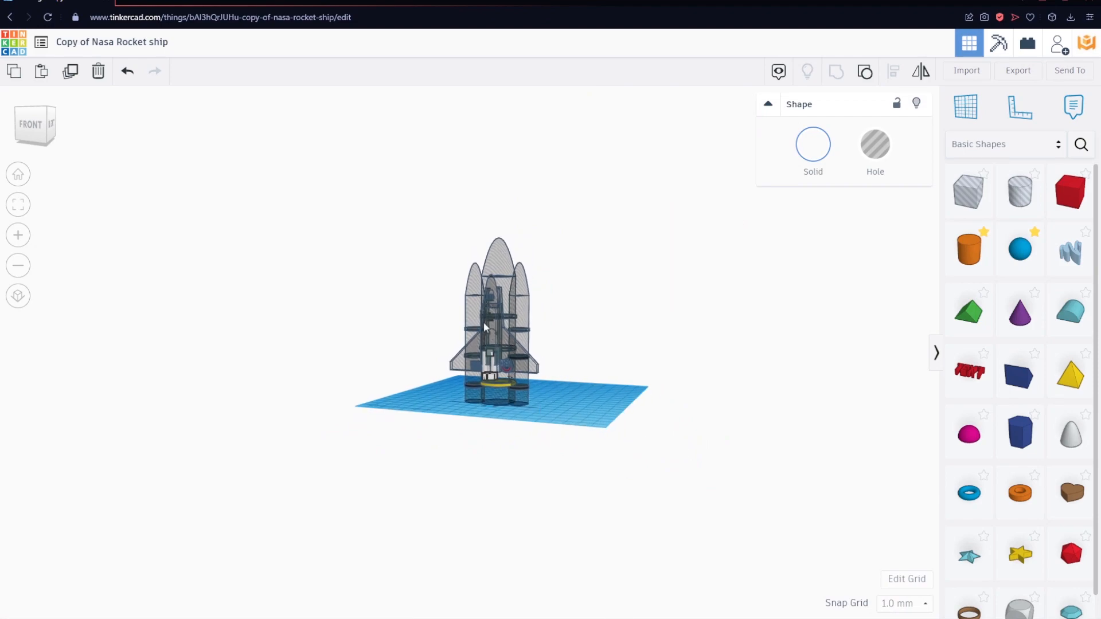
- Turn every shape in the design into a hole and view the see-through rocket
key("ctrl+a")
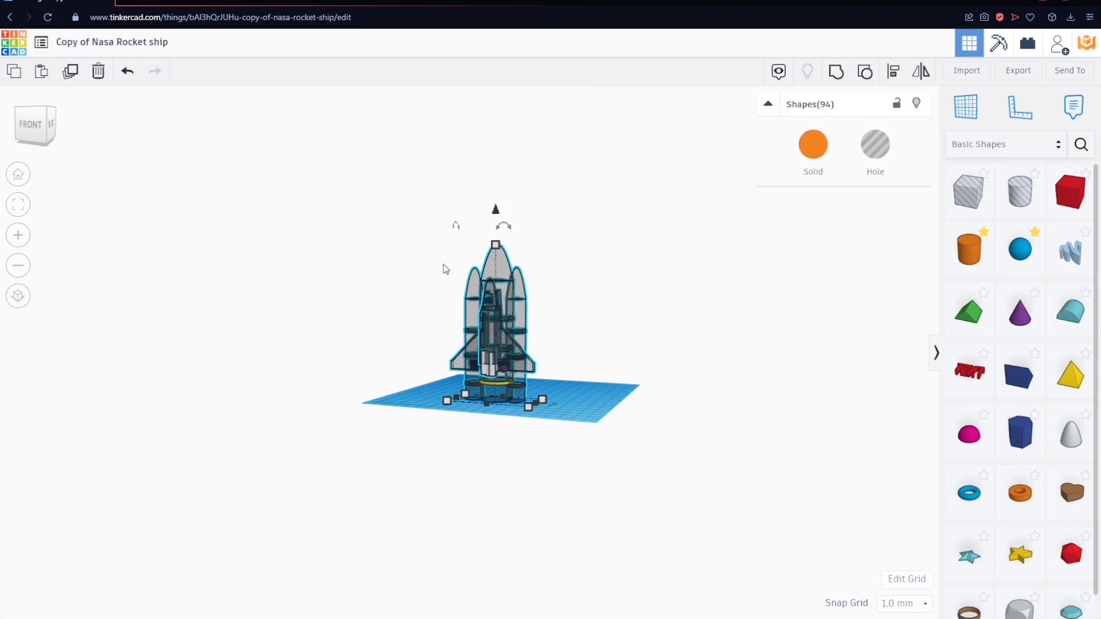
key("h")
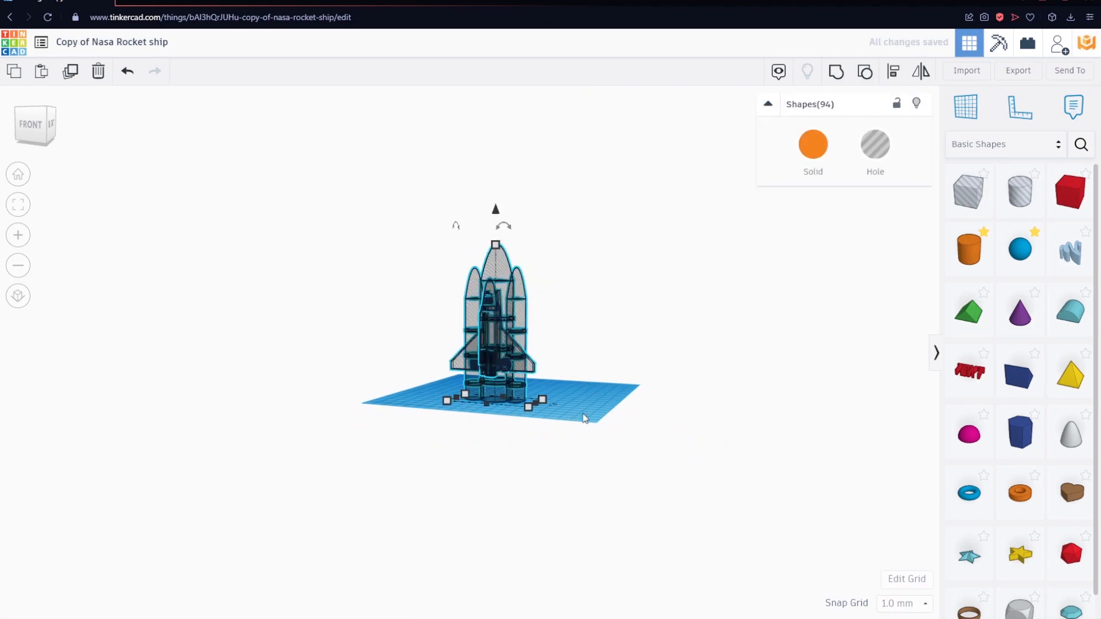
mouse_move(579, 398)
right_mouse_down()
mouse_move(531, 400)
mouse_move(578, 415)
right_mouse_up()
left_click(531, 410)
scroll(578, 415, "up", 4)
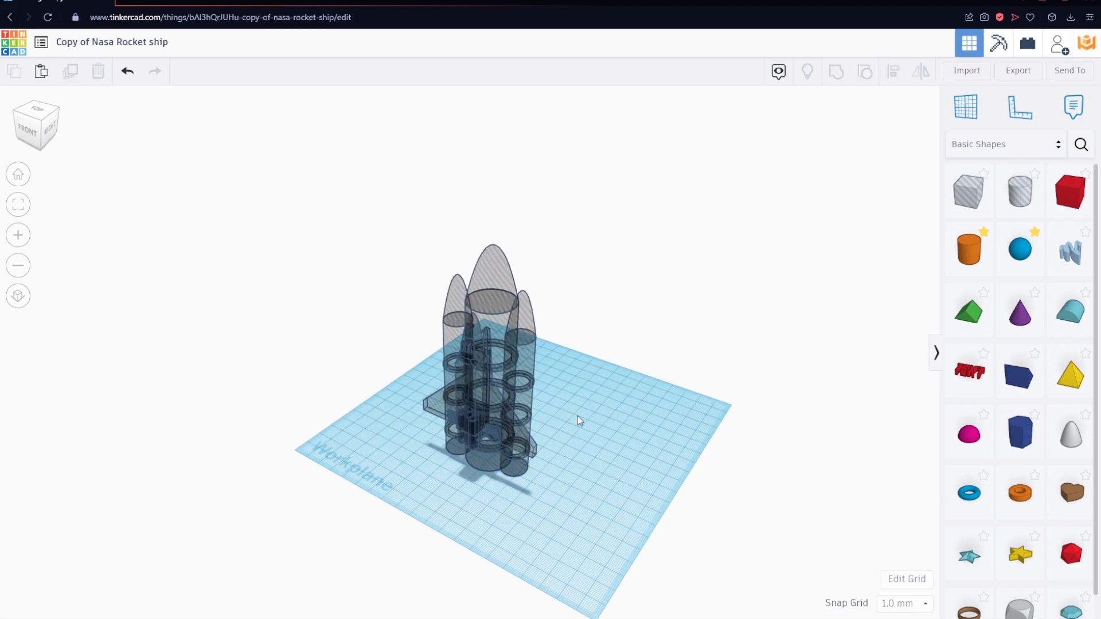
scroll(577, 416, "up", 3)
right_click_drag(555, 515, 617, 554)
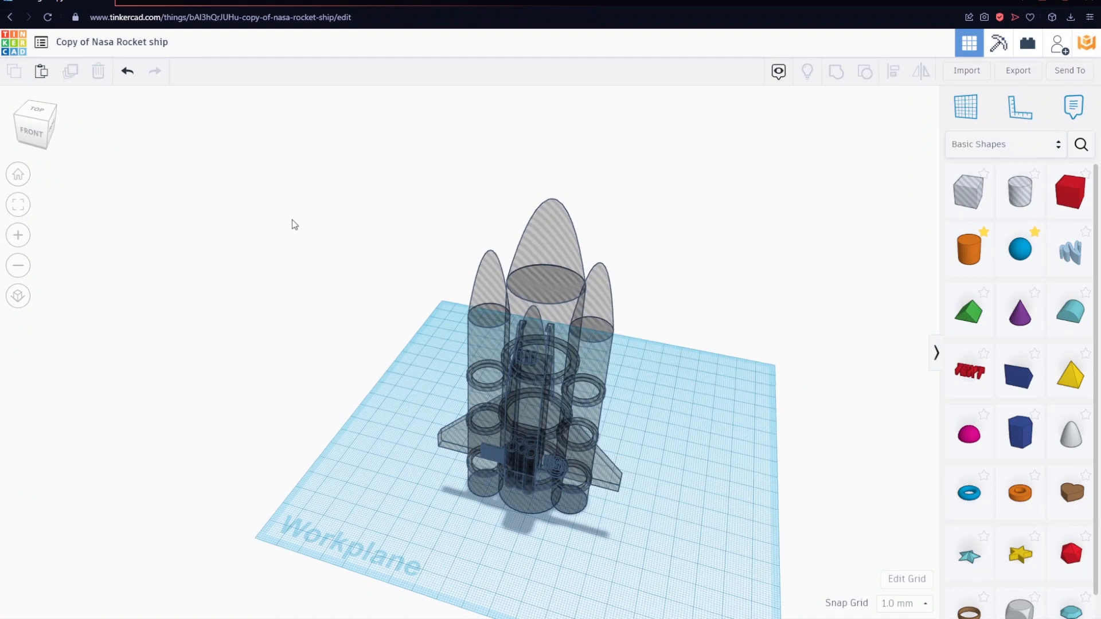
- Undo all the hole conversions on the rocket
left_click(127, 70)
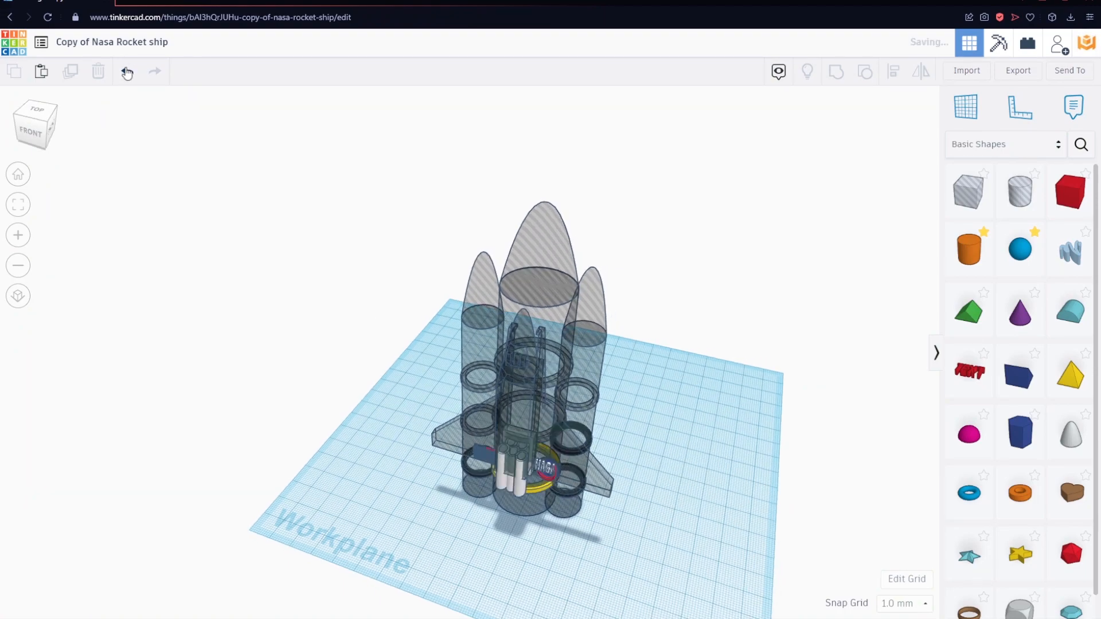
left_click(127, 70)
left_click(126, 71)
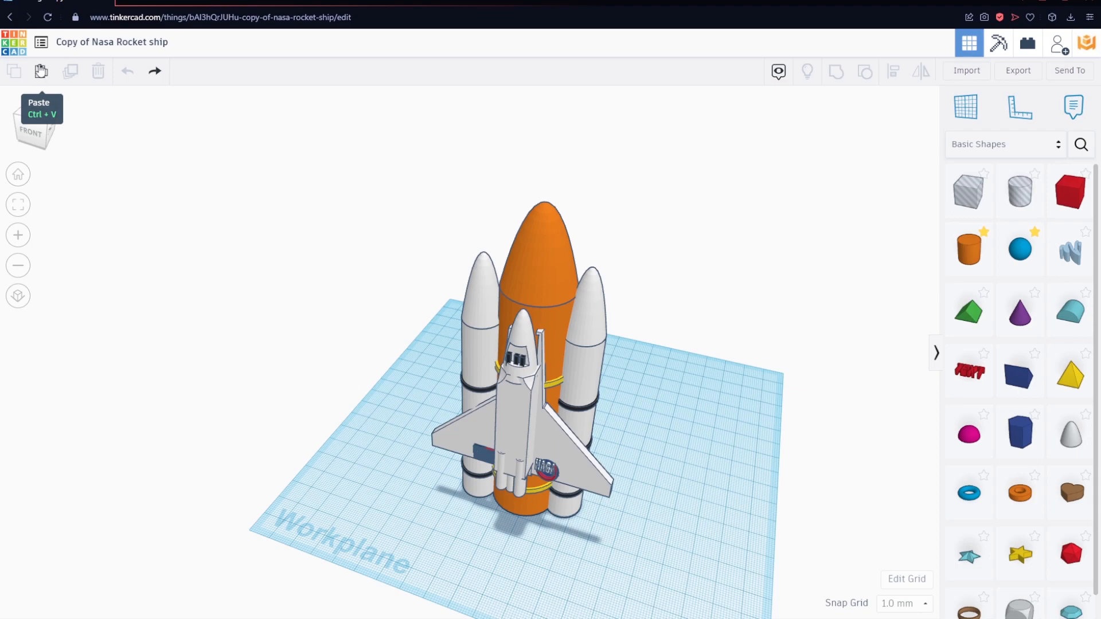
- Group the nose cone and cylindrical body of the booster on the NASA-logo side
left_click(468, 301)
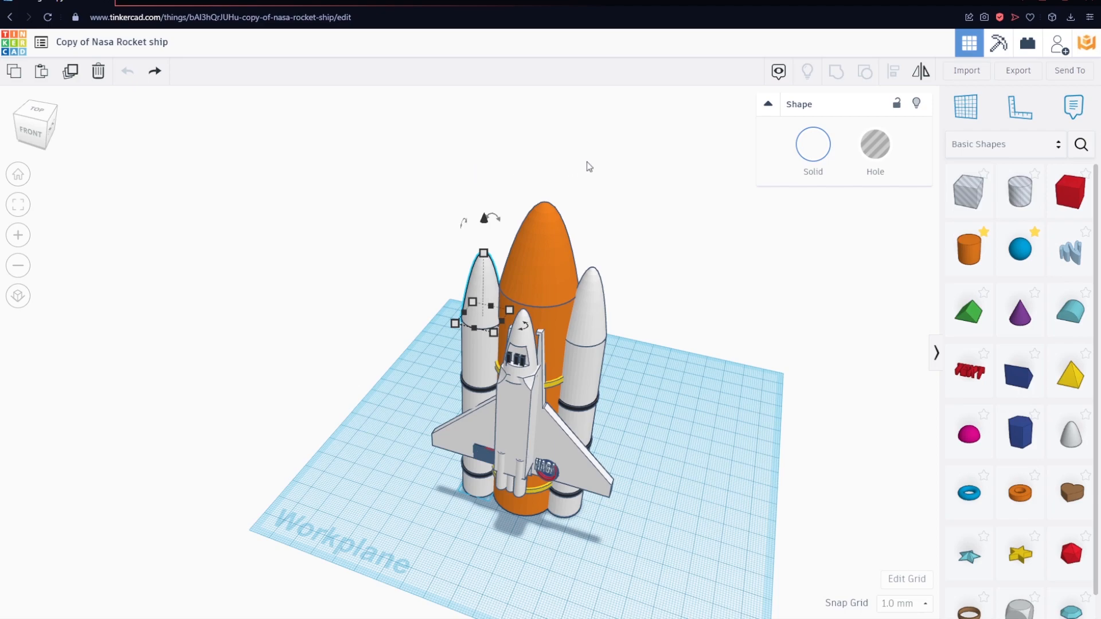
mouse_move(744, 470)
right_mouse_down()
mouse_move(680, 493)
mouse_move(732, 482)
right_mouse_up()
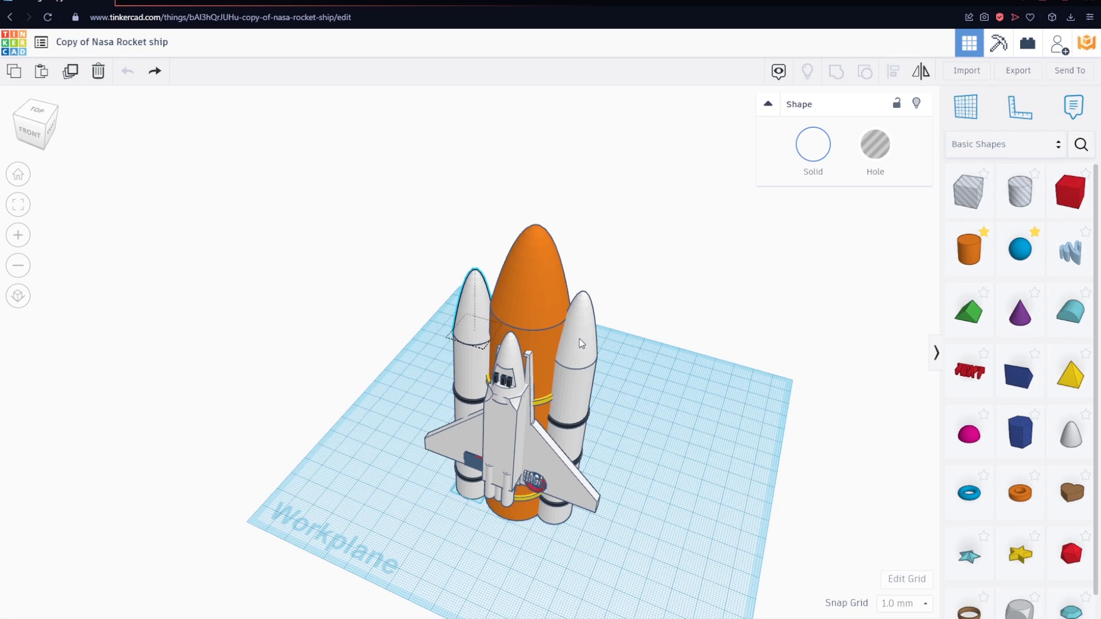
left_click(583, 378)
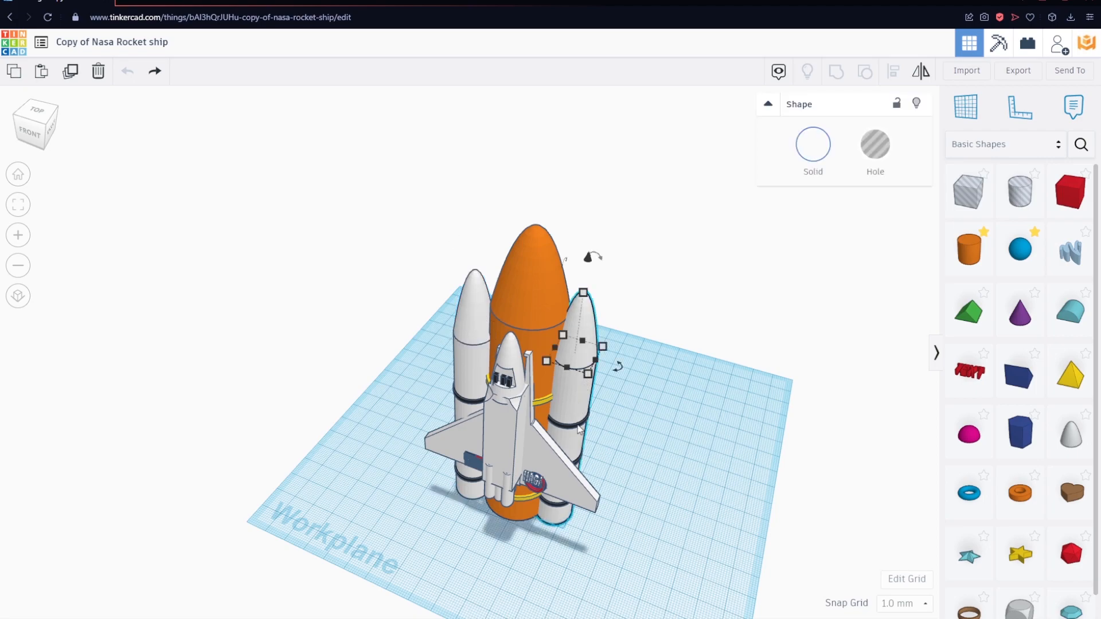
left_click(577, 453, "shift")
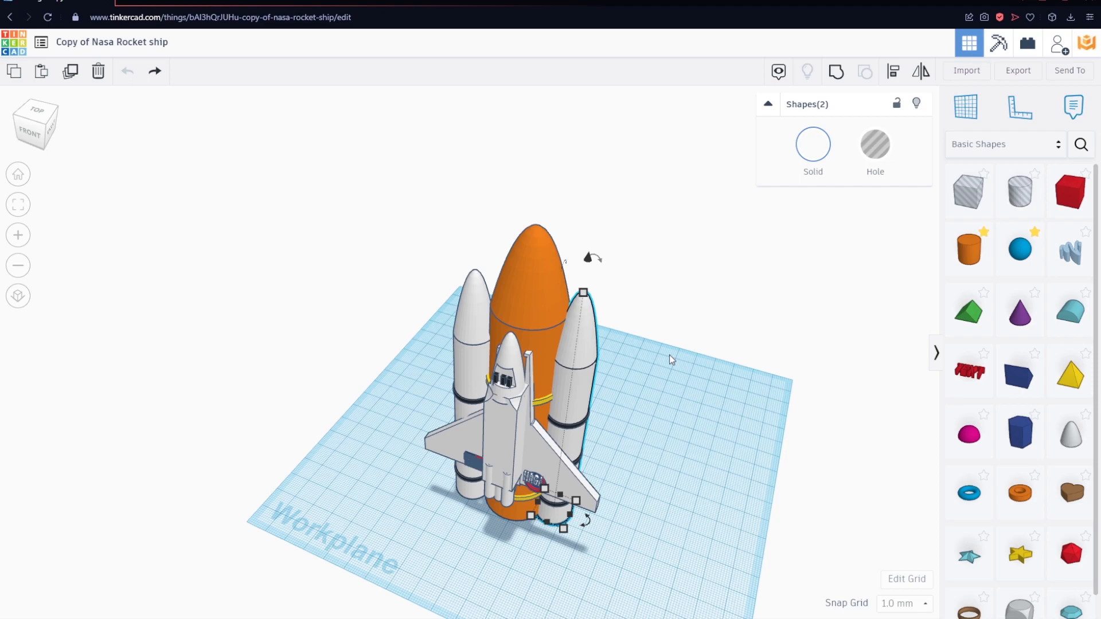
key("ctrl+g")
- Move the grouped booster outward across the workplane, away from the orange tank and its black rings
left_click_drag(582, 330, 691, 307)
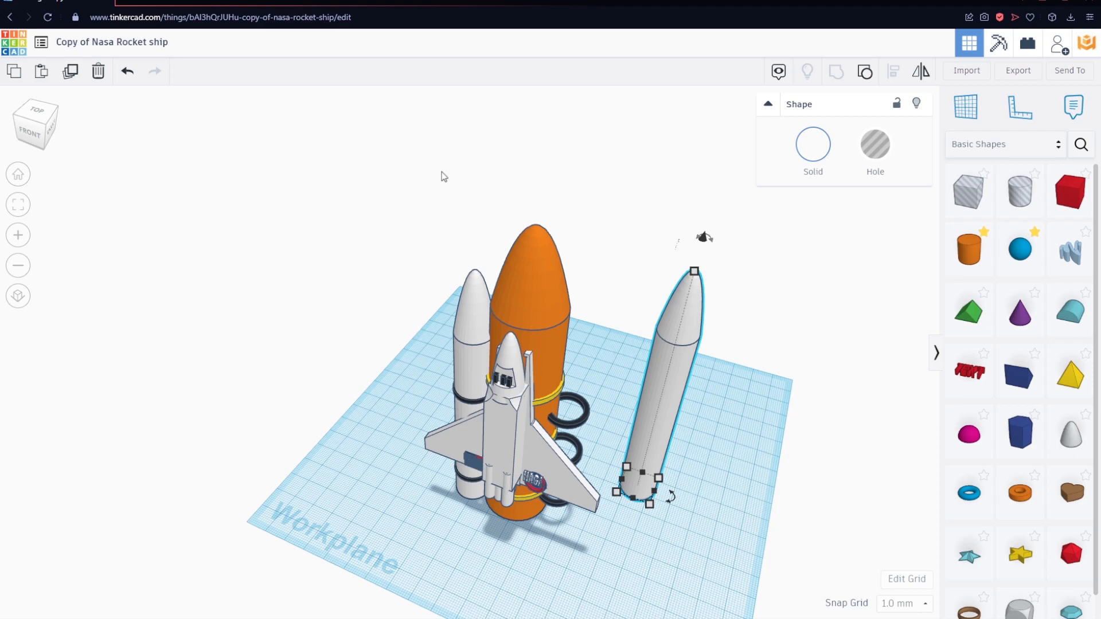
right_click_drag(734, 418, 452, 425)
right_click_drag(565, 433, 662, 423)
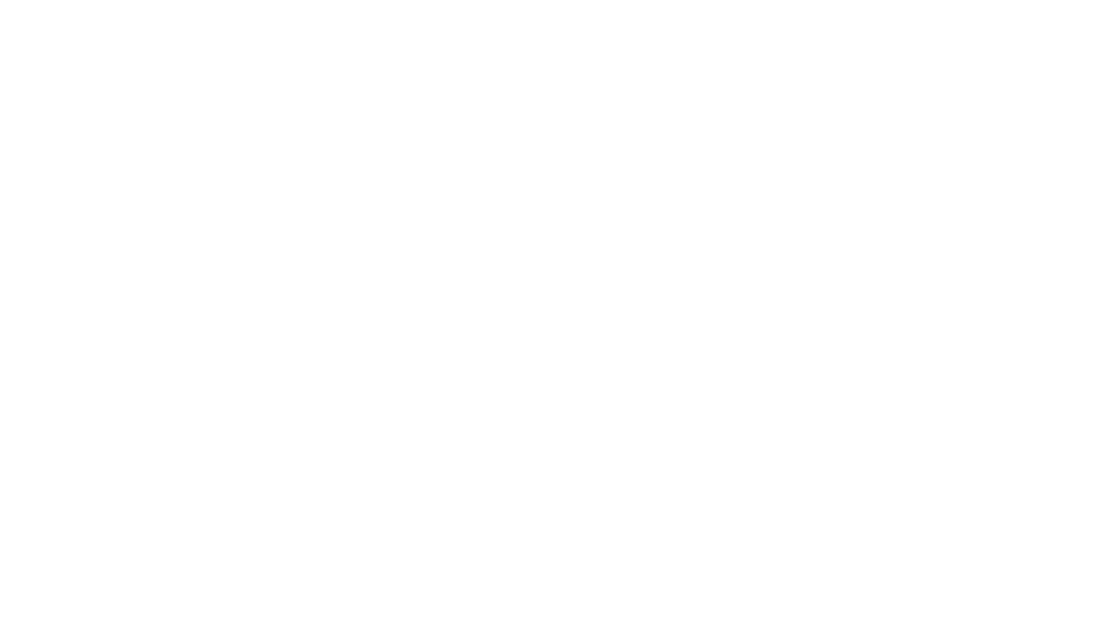